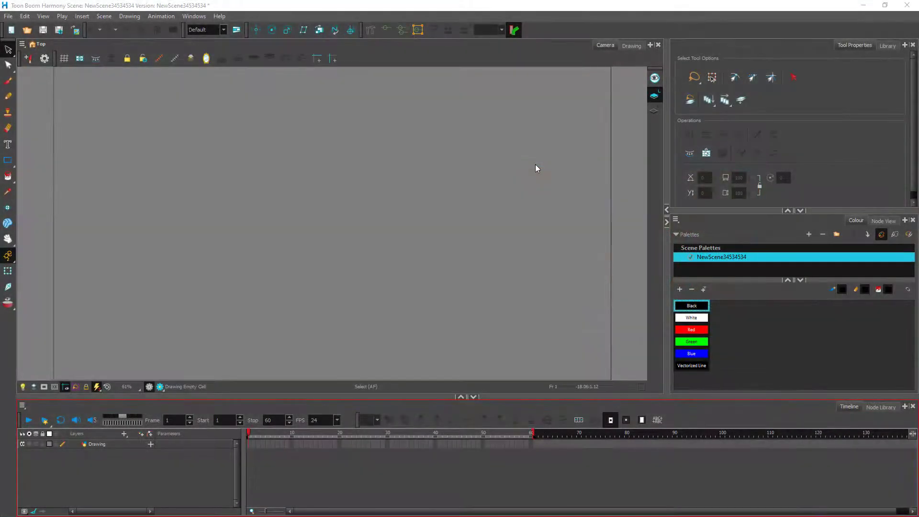
Step: Start a 3D model import from the File menu's Import commands
left_click(266, 10)
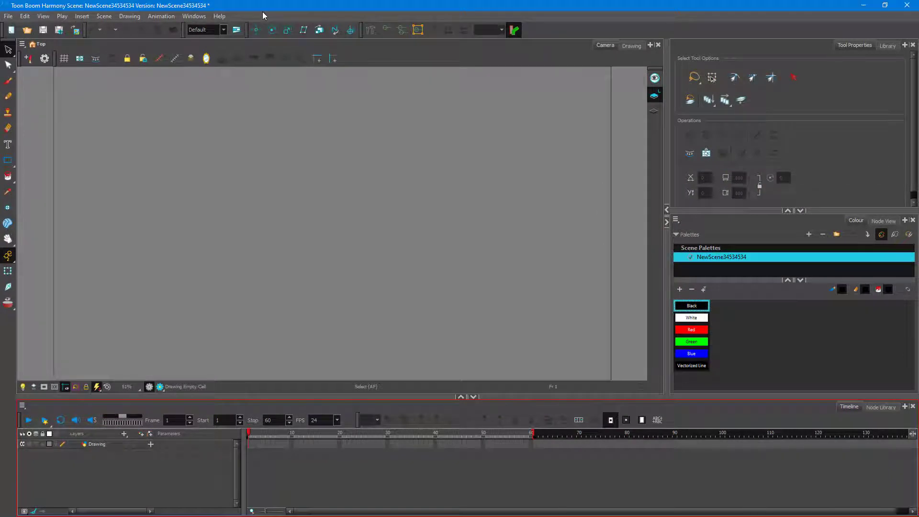
left_click(9, 16)
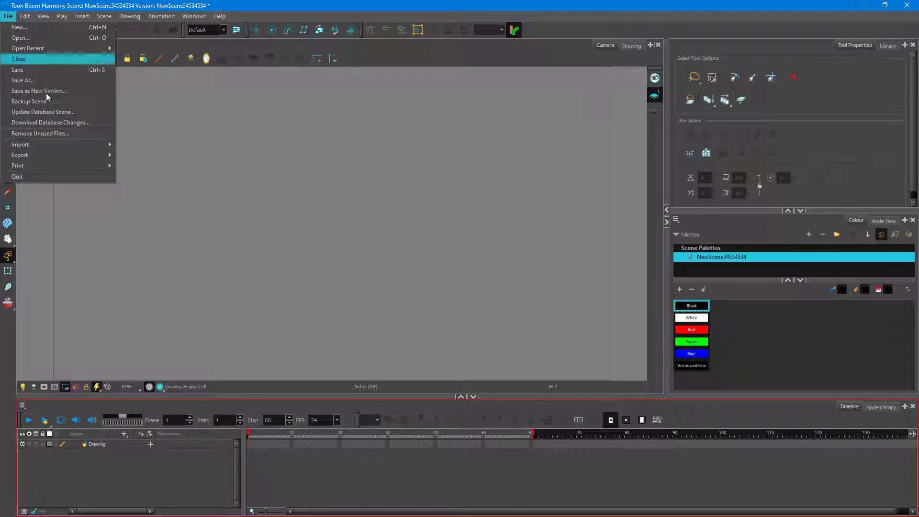
mouse_move(58, 144)
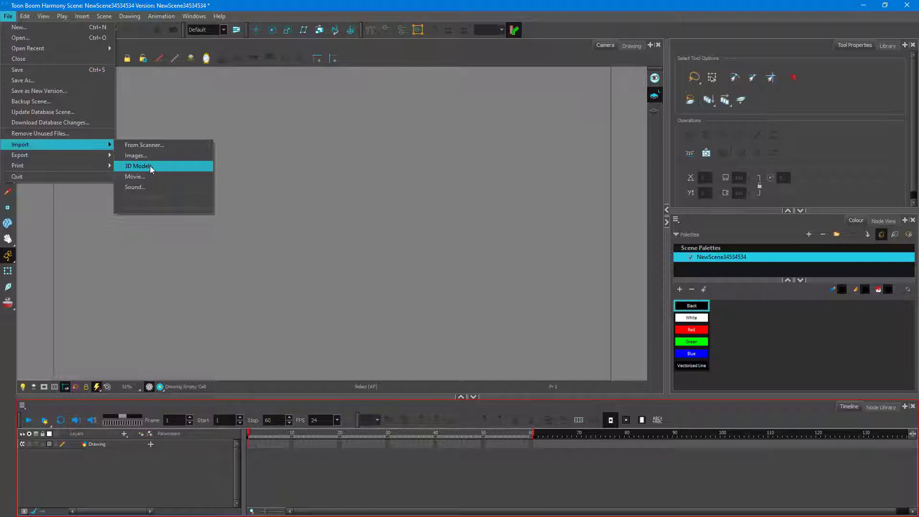
left_click(137, 166)
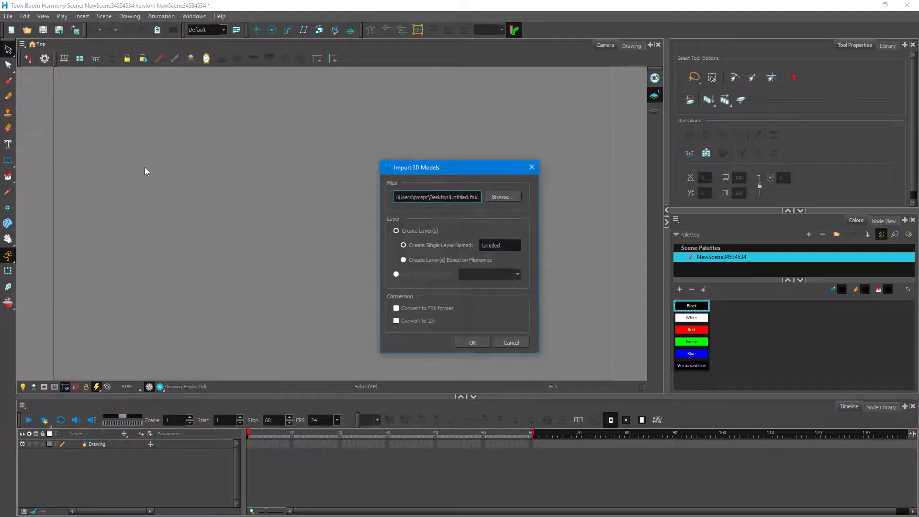
Step: Browse to the Desktop and choose Flowers.fbx as the model file, checking the importable file types
left_click(505, 197)
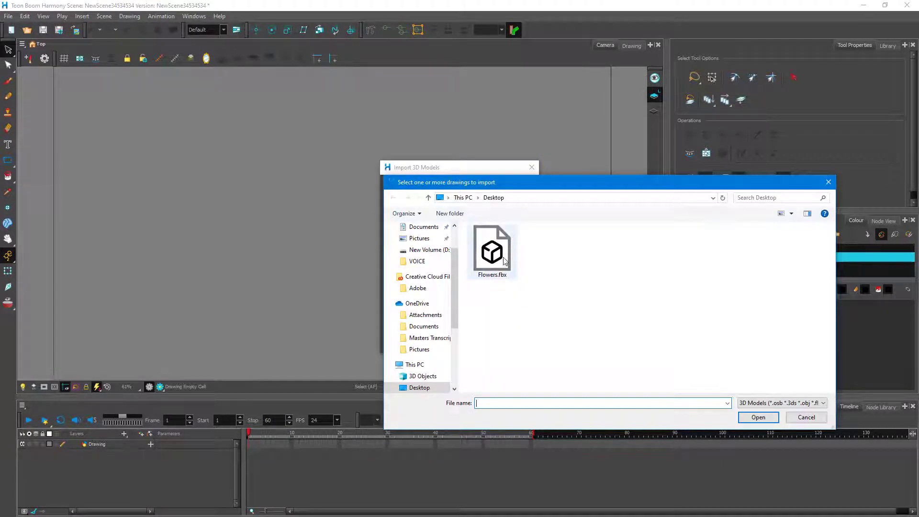
left_click(501, 259)
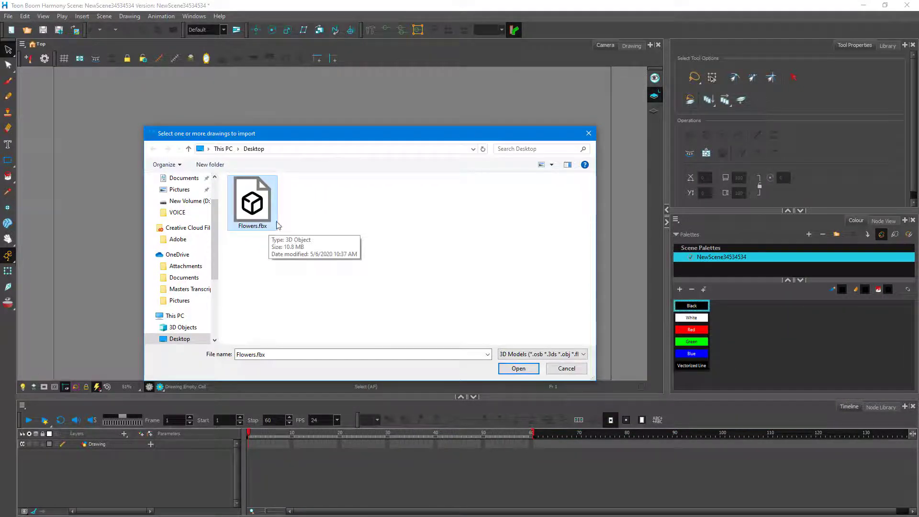
left_click(524, 354)
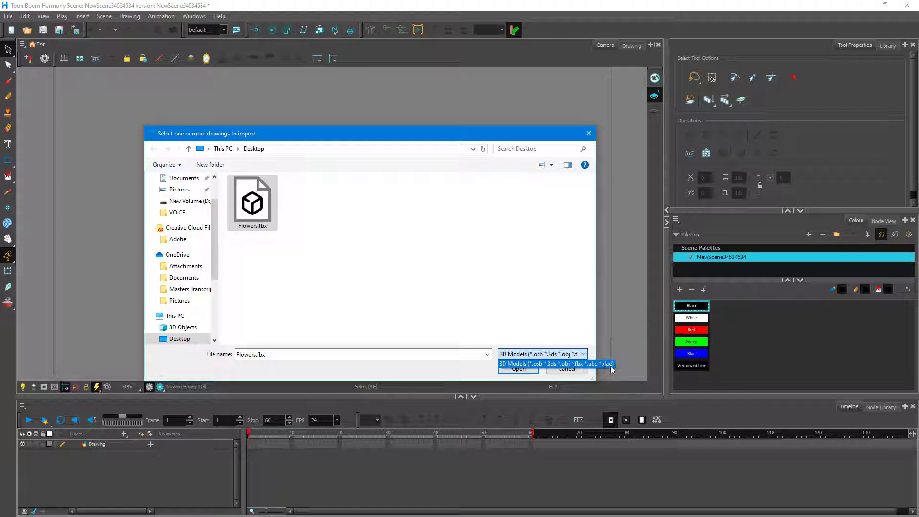
left_click(388, 234)
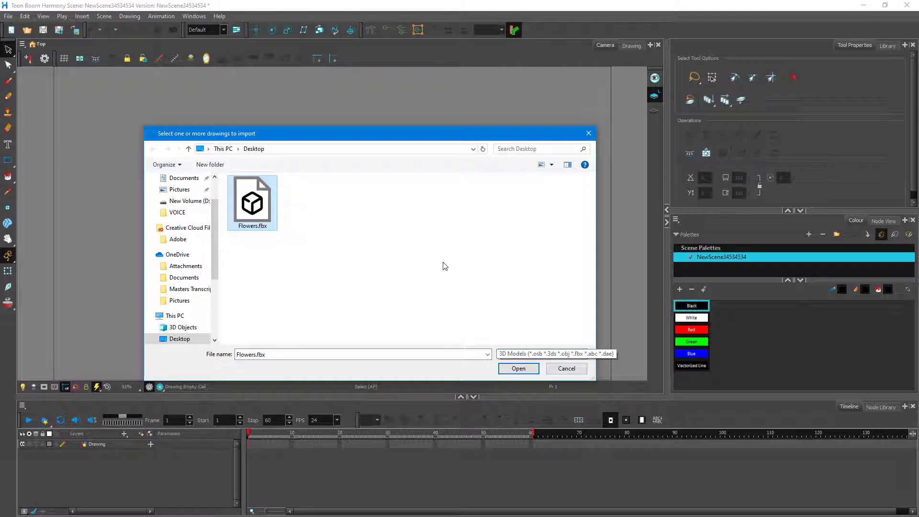
left_click_drag(359, 274, 255, 203)
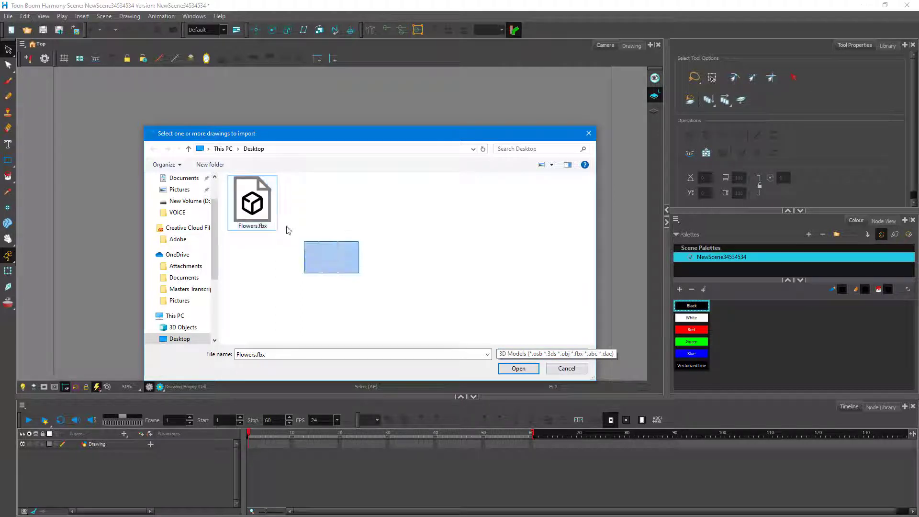
Step: Load Flowers.fbx and confirm the import as a single layer named Flowers
left_click(518, 368)
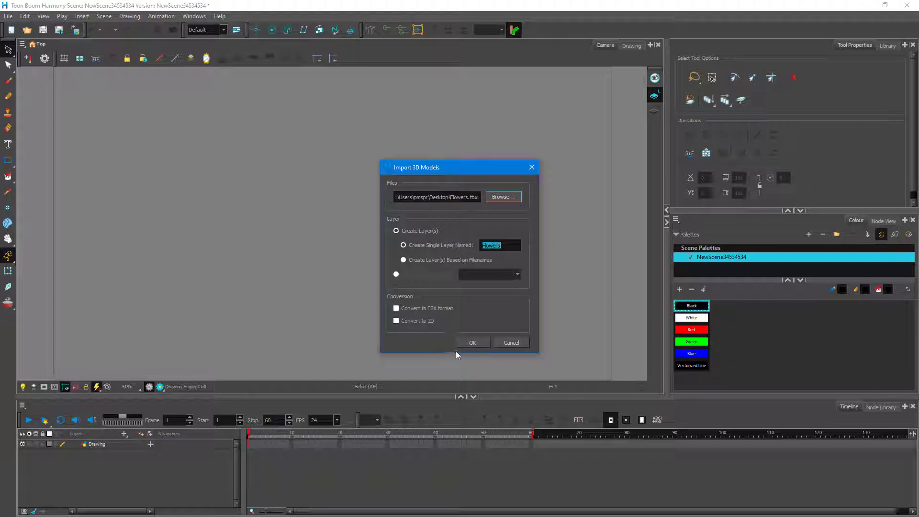
left_click(479, 343)
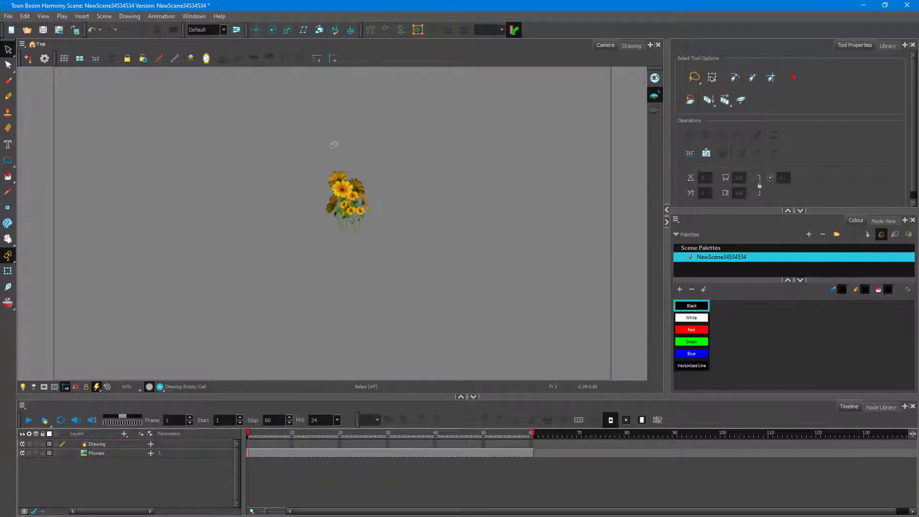
scroll(479, 344, "down", 2)
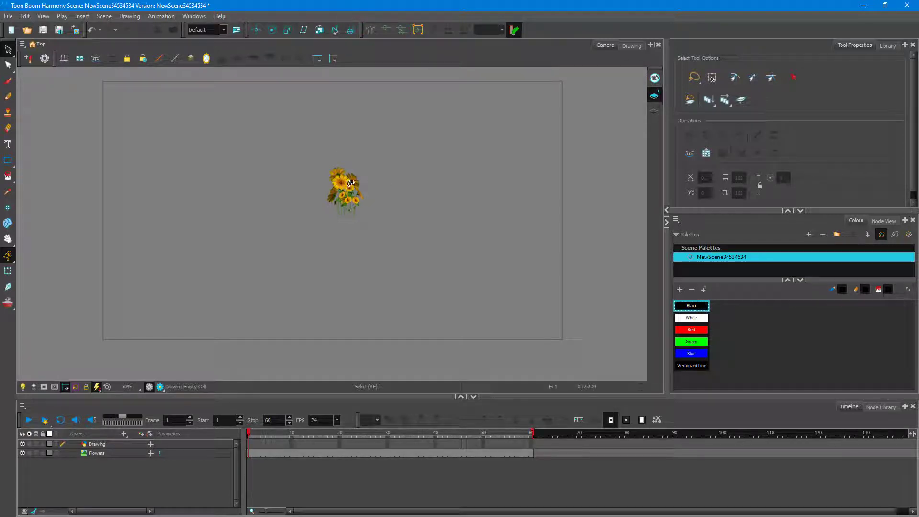
Step: Select the Flowers model with the Transform tool and scale it up greatly, undoing a stray stretch
left_click(8, 255)
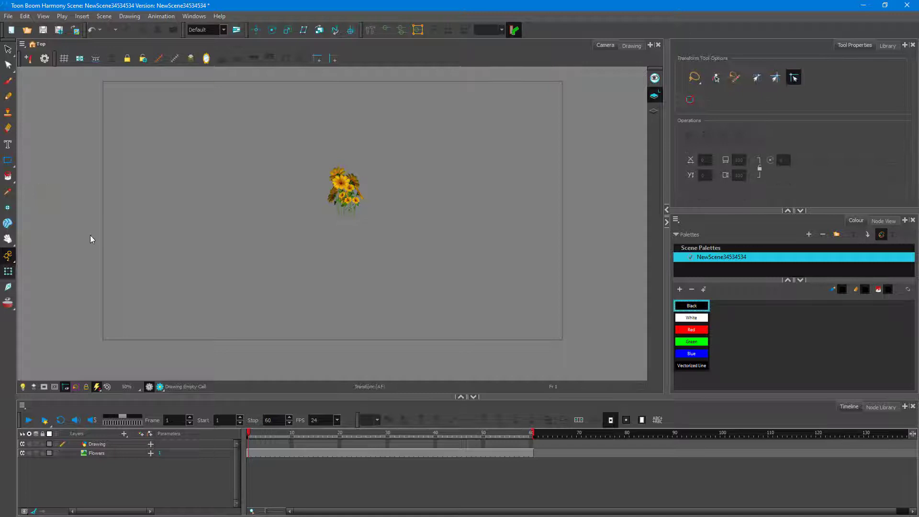
left_click(349, 194)
mouse_move(350, 194)
left_mouse_down()
mouse_move(326, 219)
mouse_move(370, 235)
left_mouse_up()
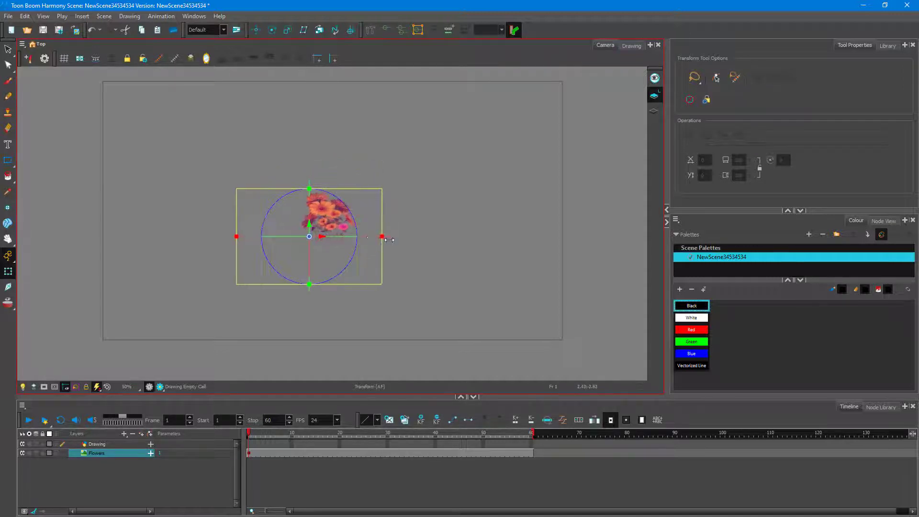
key("ctrl+z")
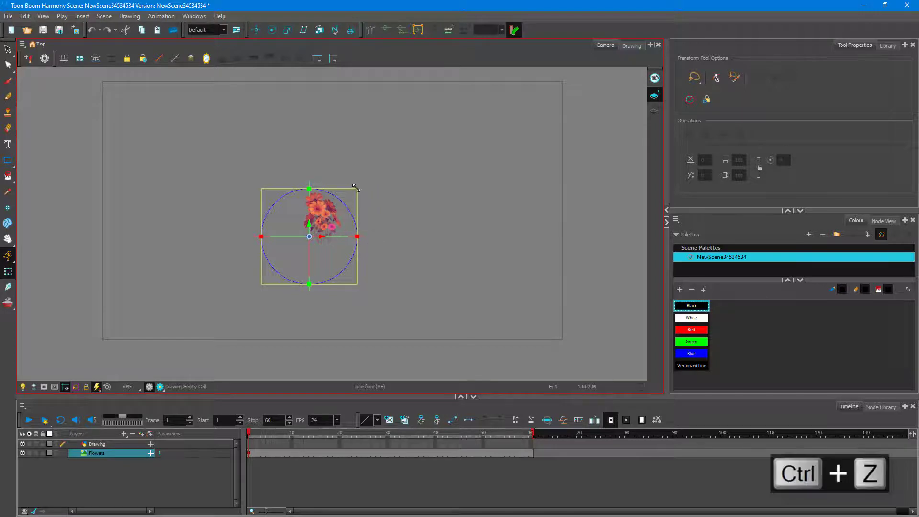
left_click_drag(357, 189, 443, 139)
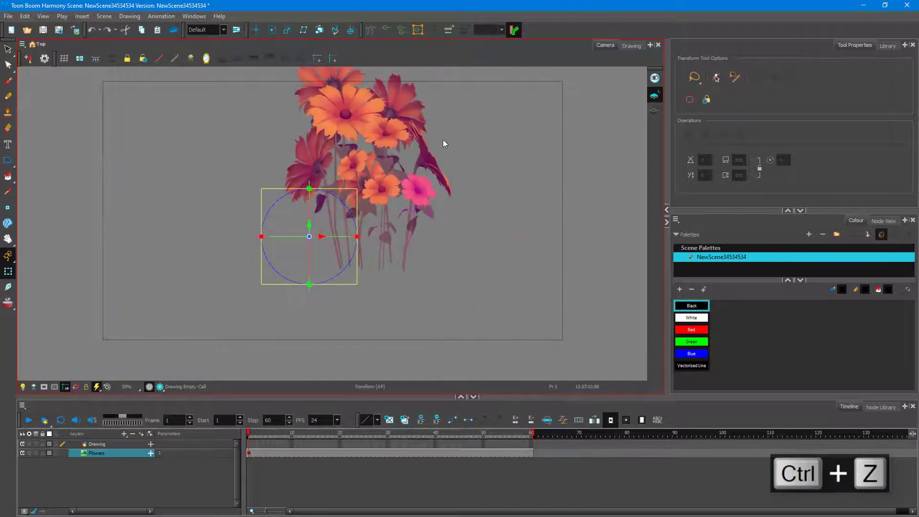
Step: Reposition the enlarged bouquet near canvas centre and rotate it around its vertical axis
mouse_move(310, 232)
left_mouse_down()
mouse_move(335, 203)
mouse_move(358, 150)
left_mouse_up()
left_click_drag(412, 113, 374, 171)
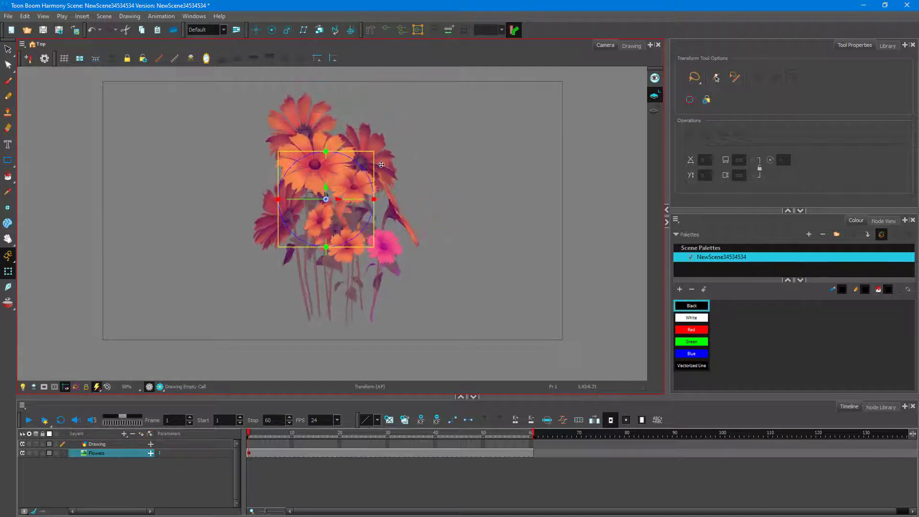
left_click_drag(357, 208, 378, 208)
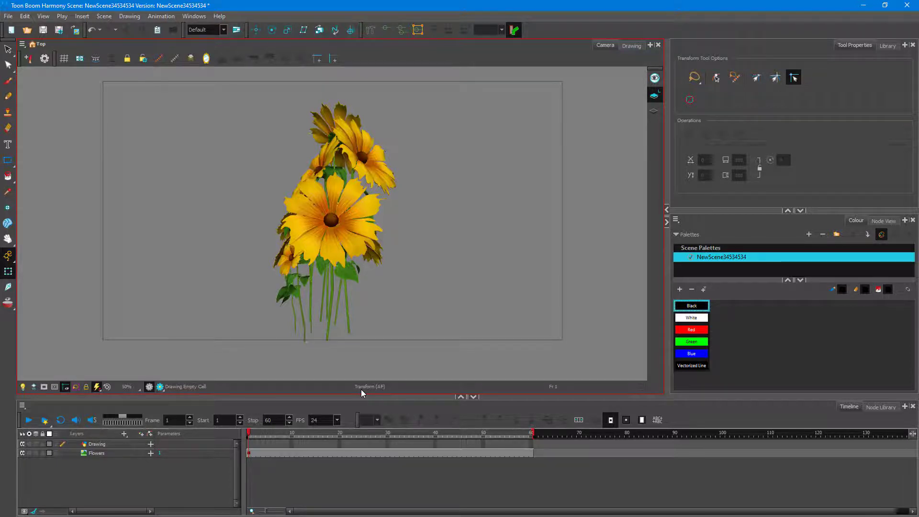
Step: Scrub to a later frame near 54 and select the Flowers model for transforming
left_click(334, 216)
left_click(439, 223)
left_click(332, 309)
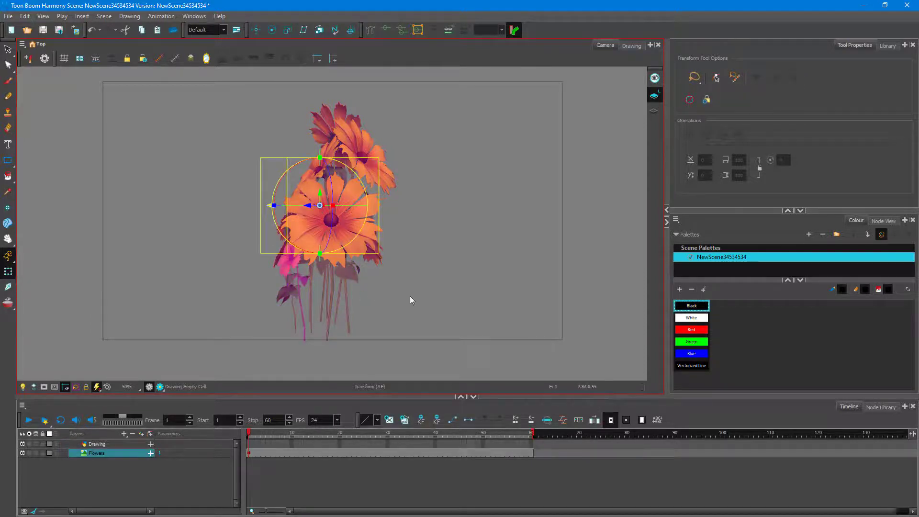
left_click(424, 294)
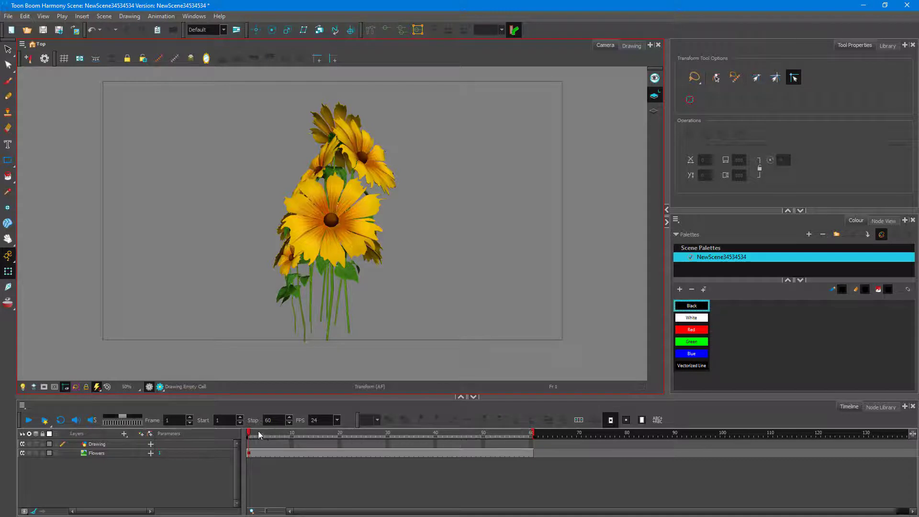
left_click_drag(250, 435, 502, 435)
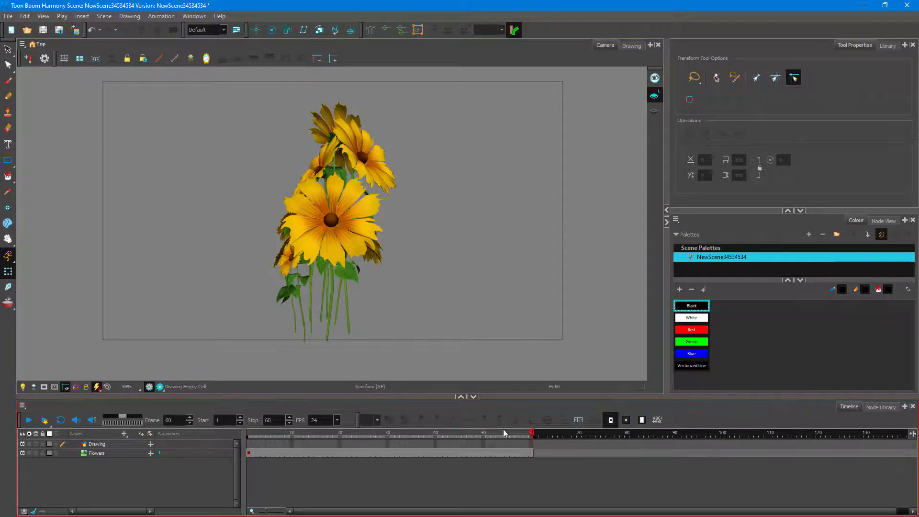
left_click(330, 201)
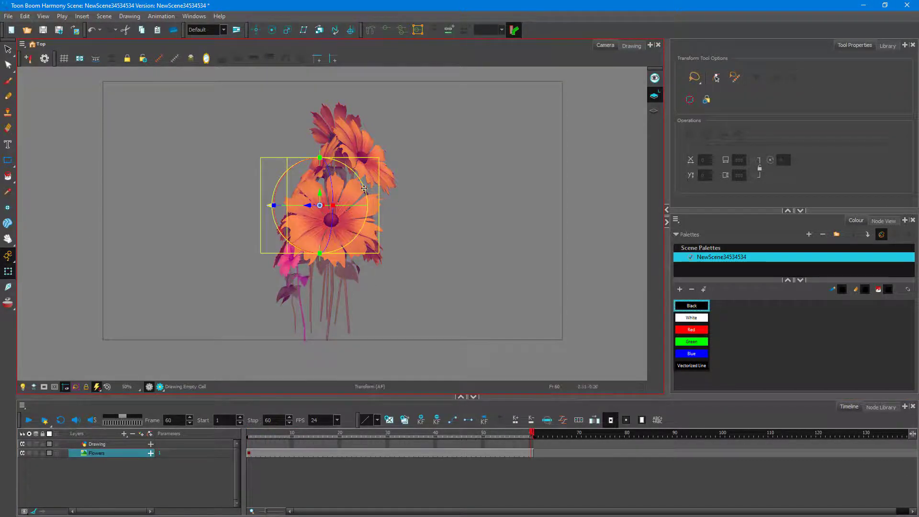
Step: Rotate and tilt the bouquet in 3D at frame 53, creating a rotation keyframe there
left_click_drag(272, 206, 386, 207)
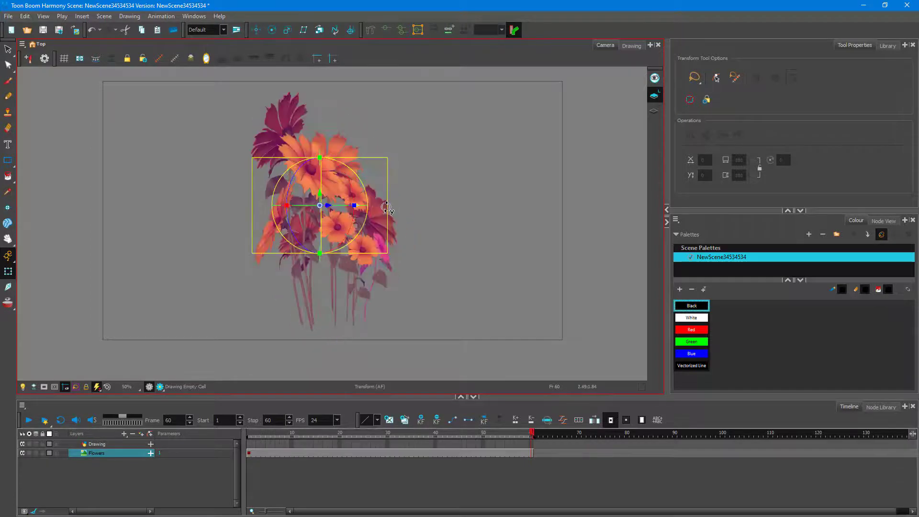
left_click_drag(532, 435, 499, 435)
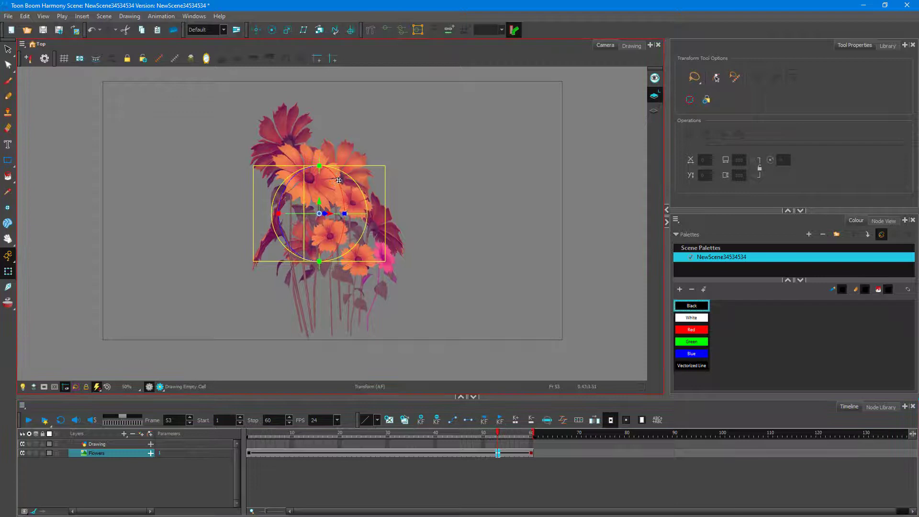
left_click_drag(342, 164, 338, 129)
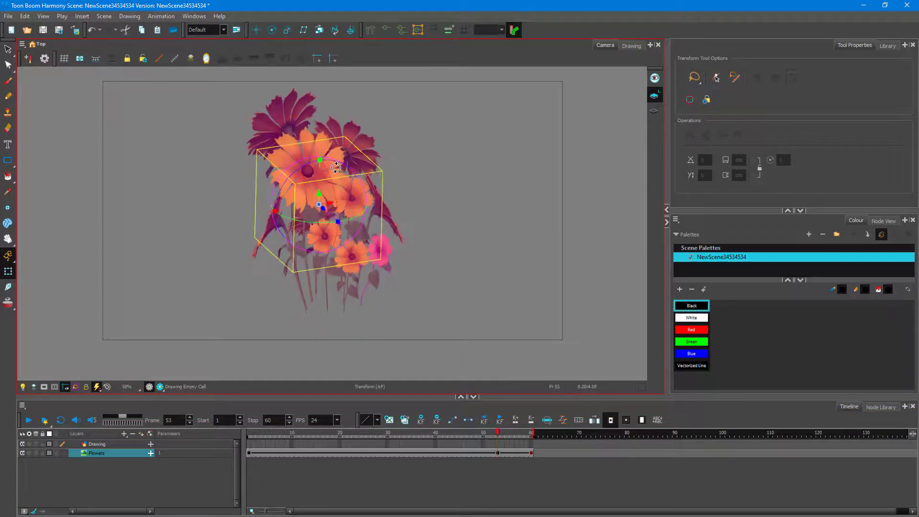
left_click(482, 434)
Step: Return to the first frame and play back the turning bouquet, then stop playback
left_click_drag(482, 434, 247, 434)
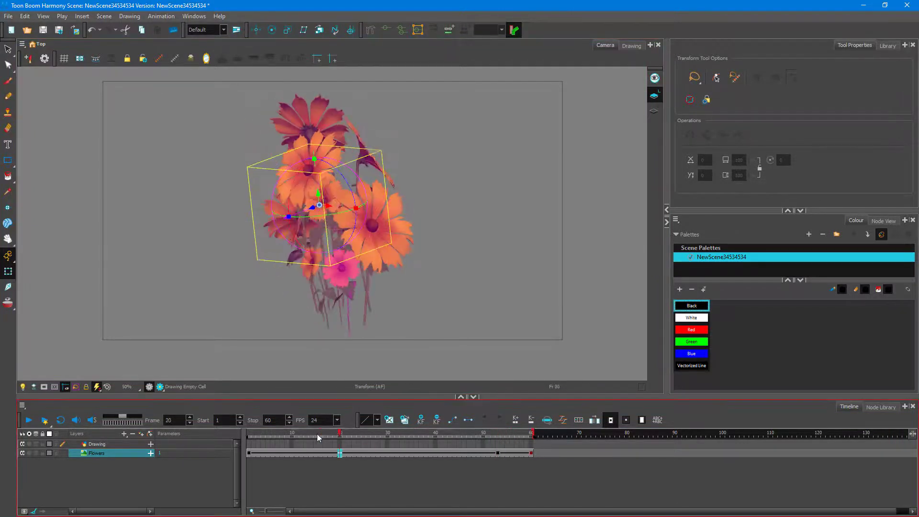
key("Escape")
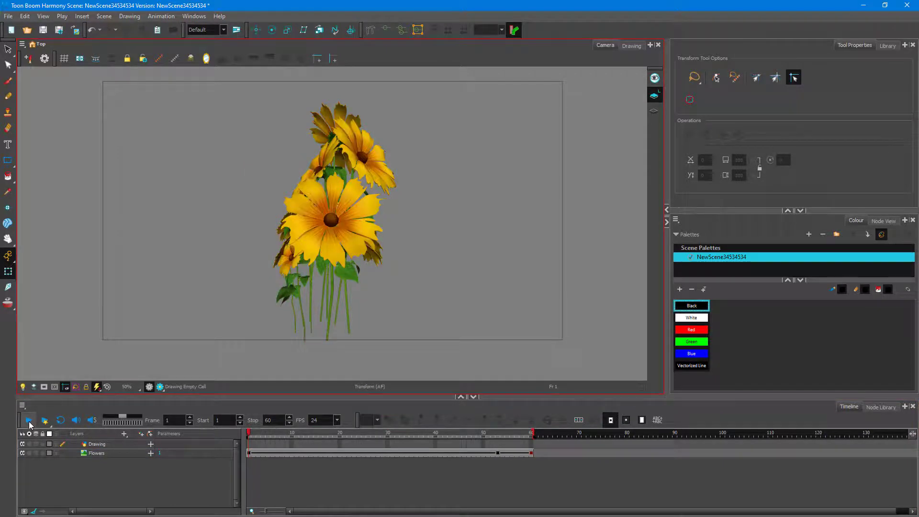
left_click(29, 421)
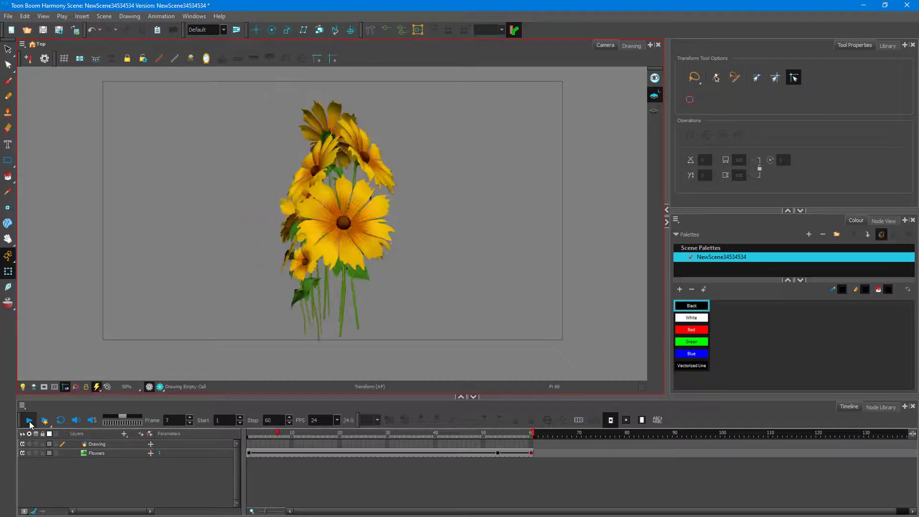
left_click(29, 421)
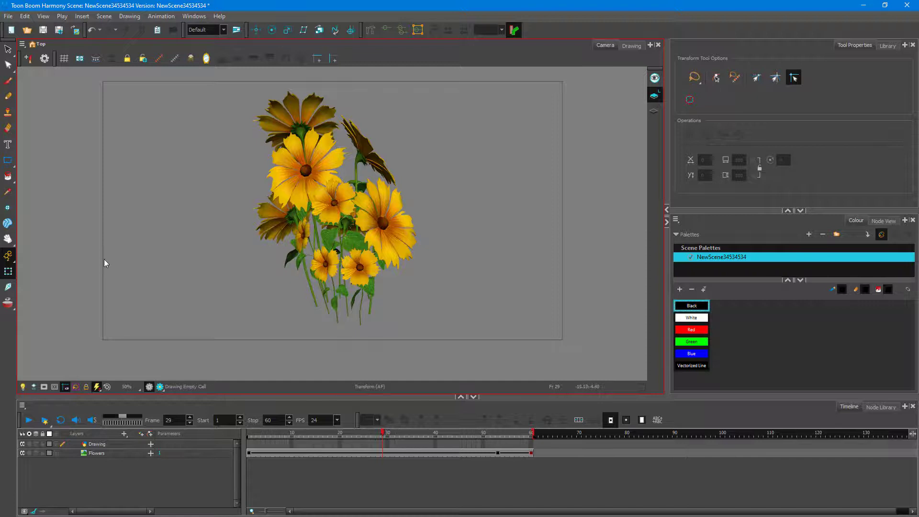
Step: Add a Perspective view of the scene beside the existing view tabs
left_click(650, 45)
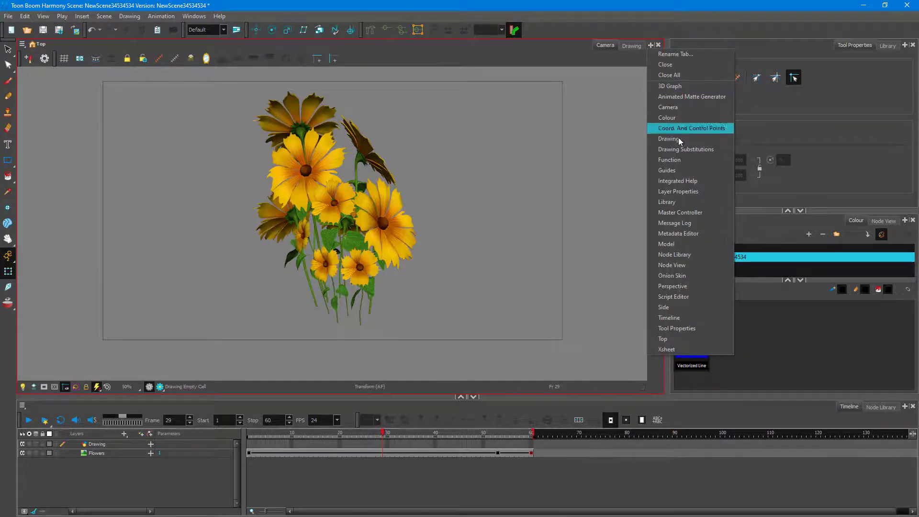
left_click(672, 285)
scroll(446, 216, "down", 2)
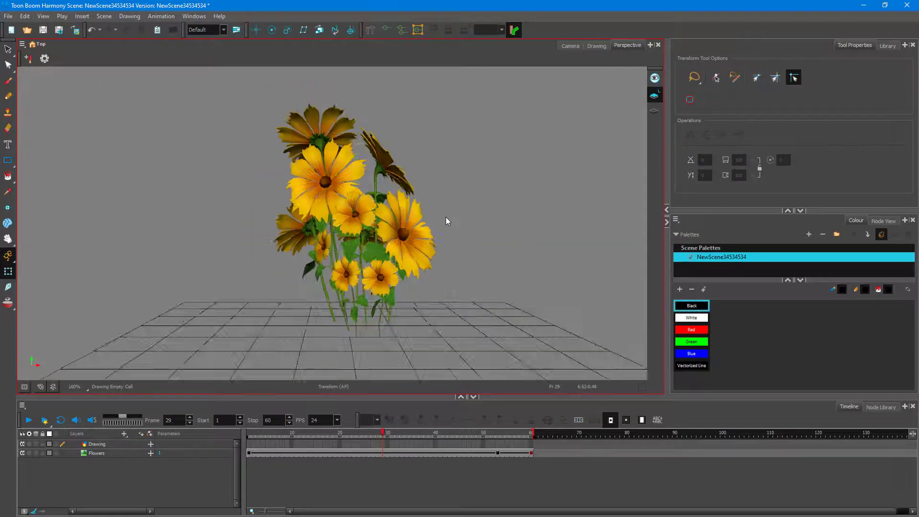
scroll(446, 216, "up", 2)
scroll(445, 216, "down", 4)
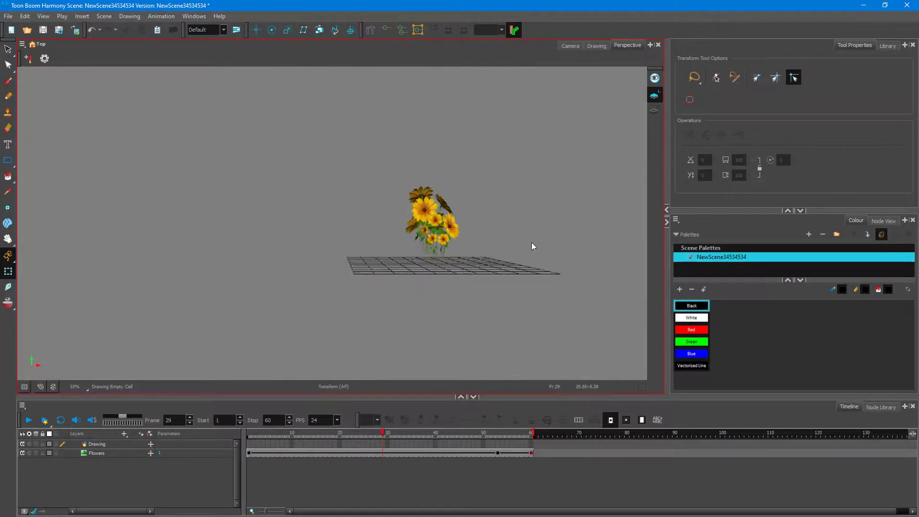
scroll(531, 242, "up", 3)
scroll(532, 247, "down", 2)
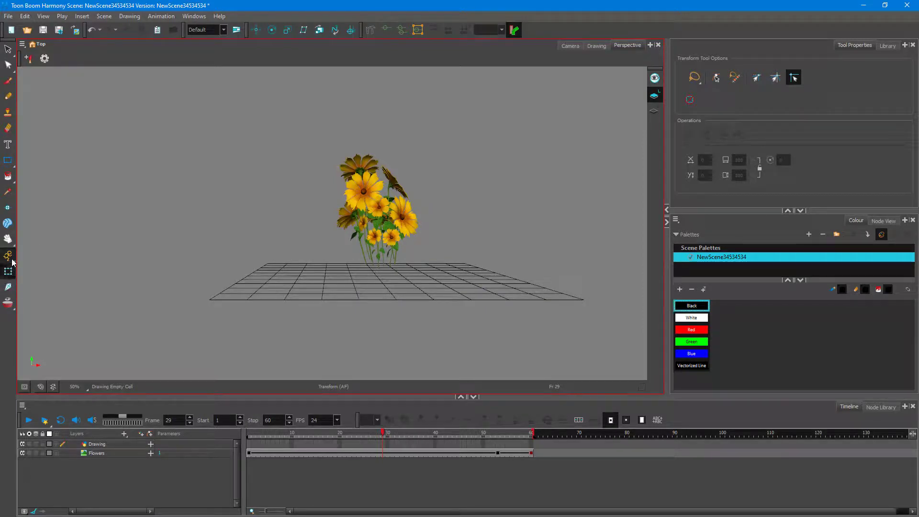
Step: Orbit the Perspective view to see the flowers on the ground grid from an angle
left_click(8, 240)
left_click(44, 257)
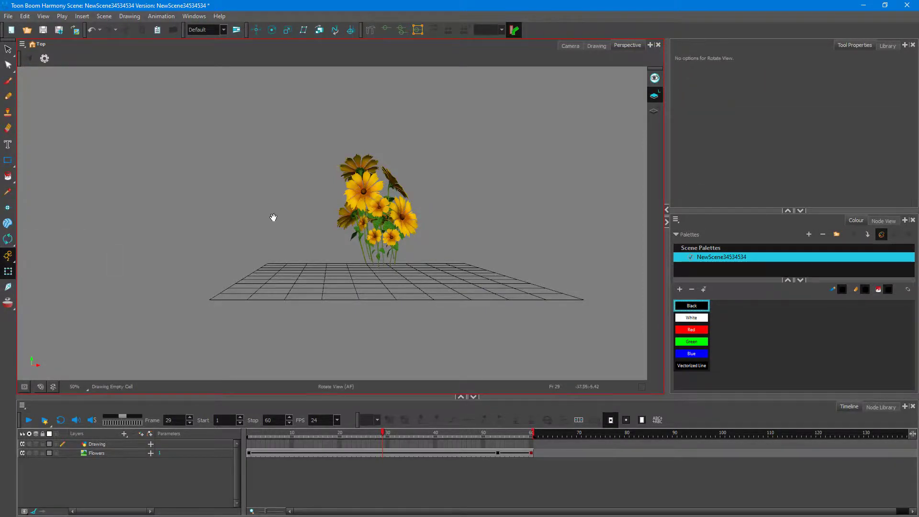
mouse_move(273, 216)
left_mouse_down()
mouse_move(433, 235)
mouse_move(416, 166)
left_mouse_up()
scroll(417, 165, "up", 2)
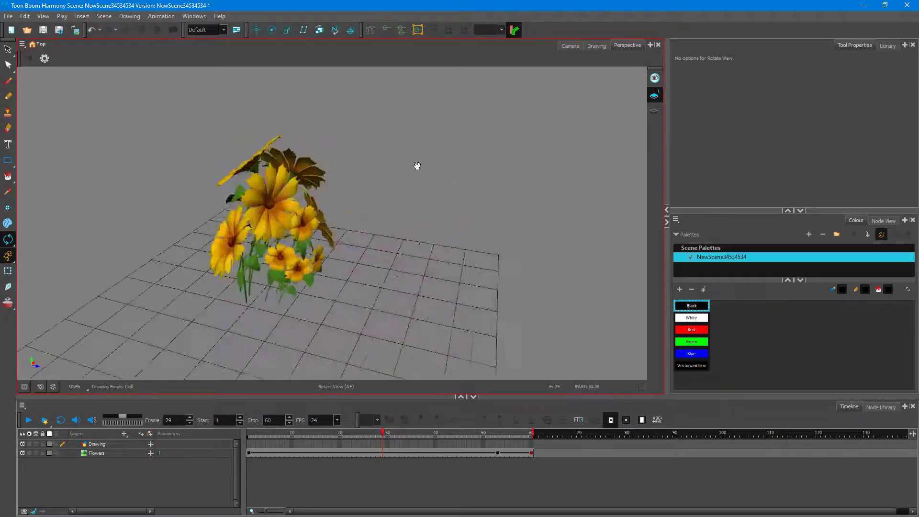
scroll(248, 250, "up", 1)
left_click_drag(170, 316, 151, 308)
scroll(155, 311, "up", 1)
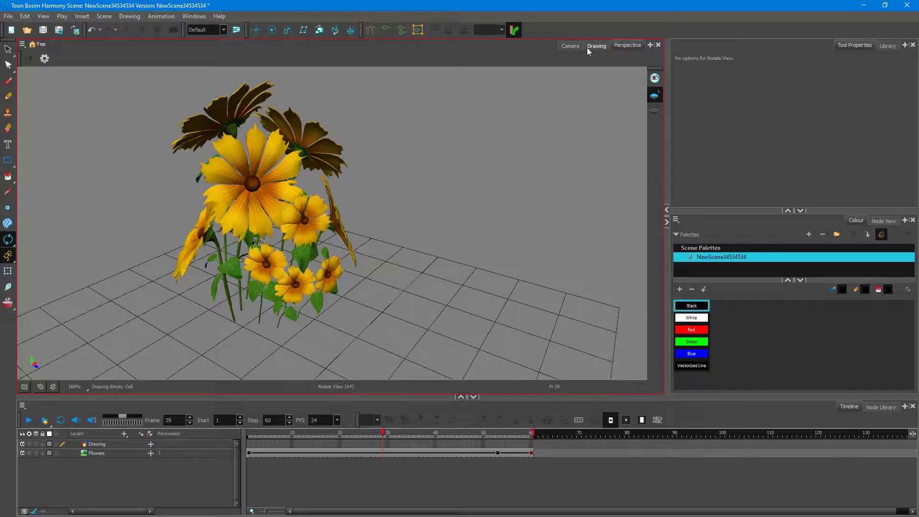
Step: In the Camera view, draw a looping pencil scribble left of the flowers
left_click(569, 45)
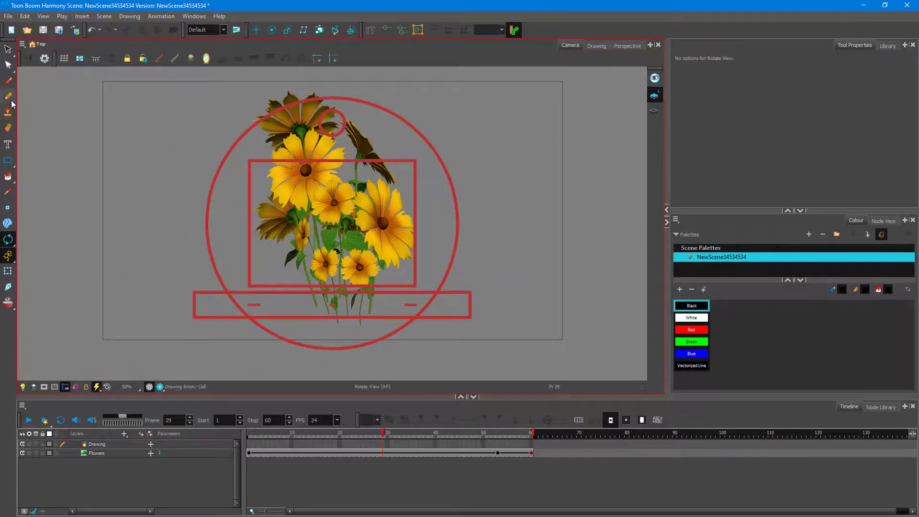
left_click(8, 96)
mouse_move(216, 180)
left_mouse_down()
mouse_move(309, 204)
mouse_move(338, 180)
left_mouse_up()
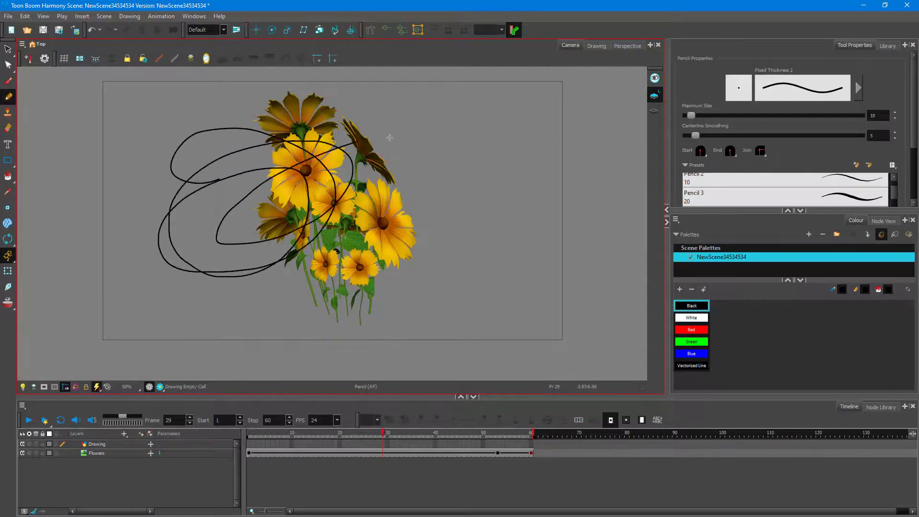
Step: Check the scribble in the Perspective and Drawing views, then return to Camera view
left_click(628, 45)
scroll(241, 268, "down", 2)
scroll(240, 267, "up", 1)
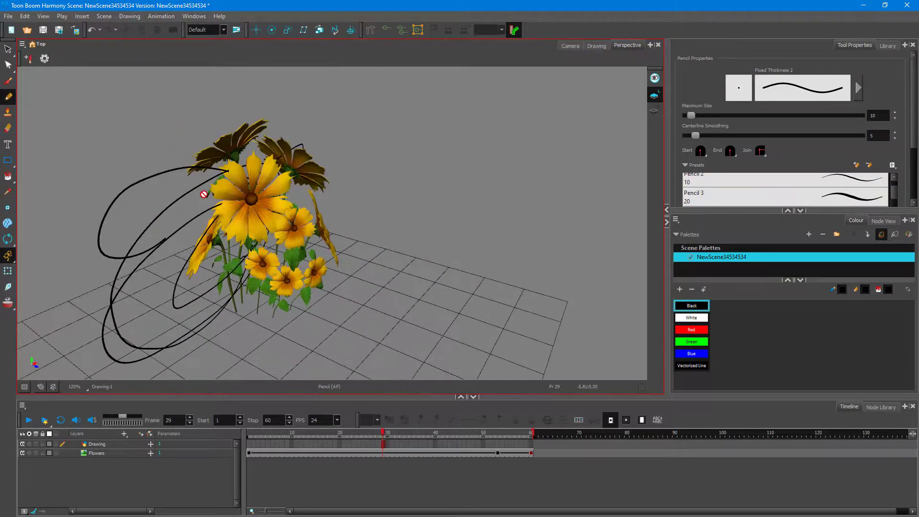
scroll(204, 194, "up", 1)
scroll(255, 224, "up", 2)
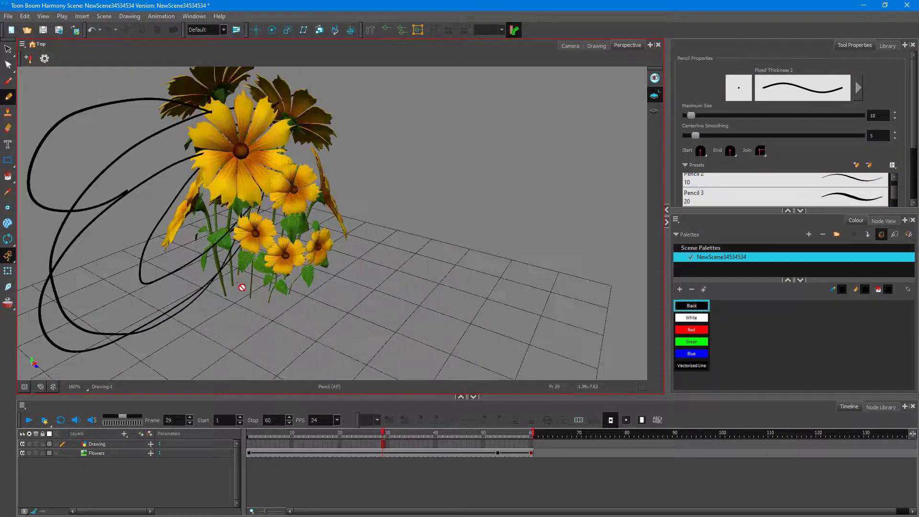
scroll(255, 252, "down", 2)
scroll(246, 271, "up", 1)
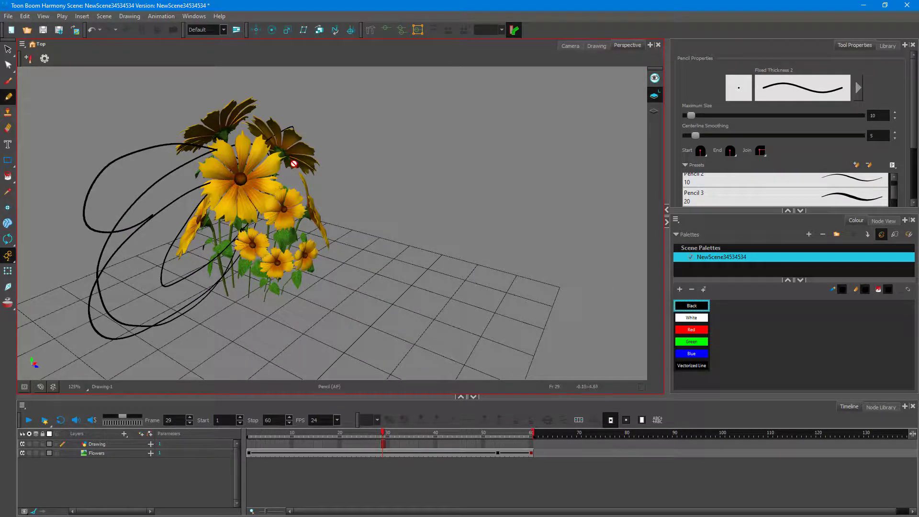
left_click(598, 47)
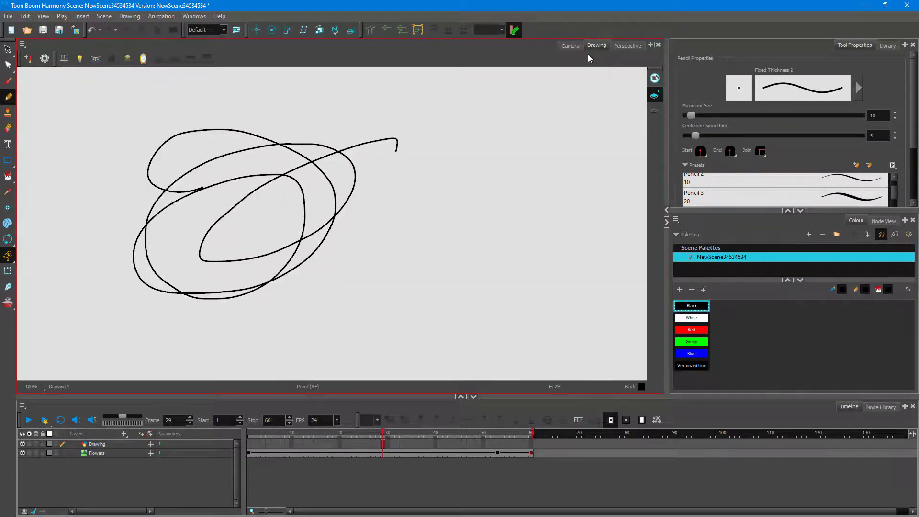
left_click(571, 46)
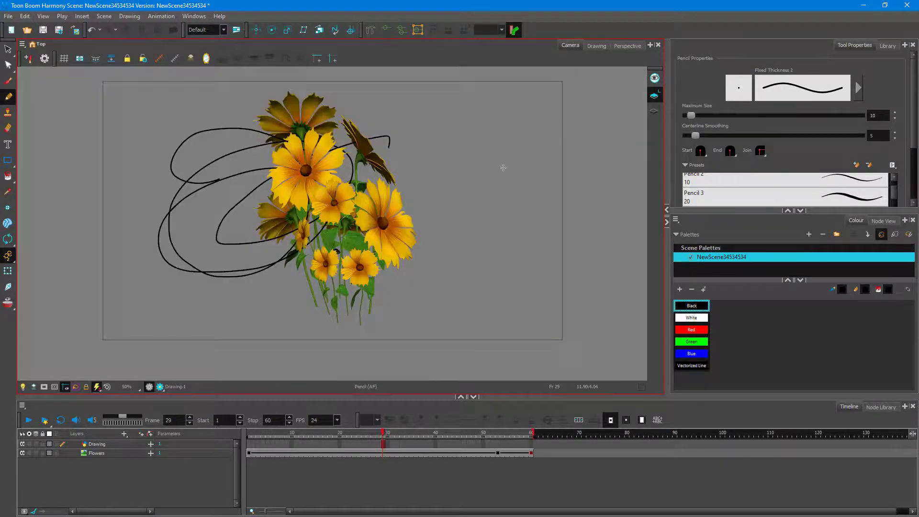